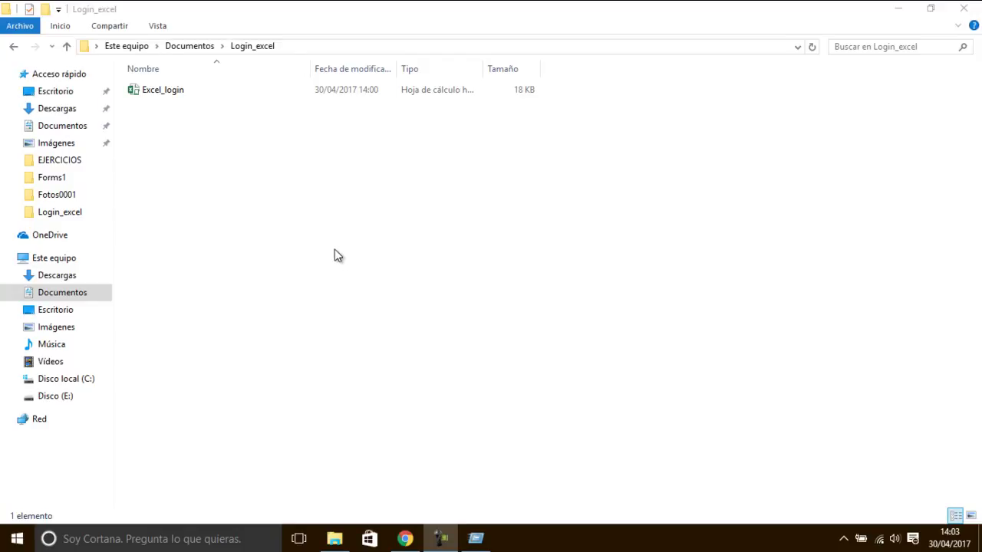
# Select the Excel_login workbook, then bring the YouTube login-form tutorial in Chrome to the front
pyautogui.click(175, 89)
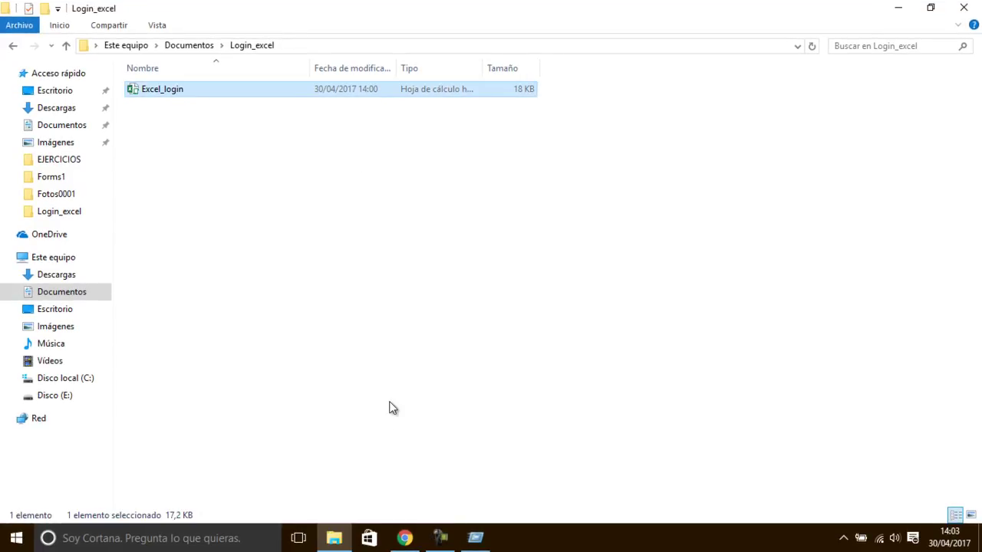
pyautogui.click(404, 538)
pyautogui.scroll(-2, 276, 346)
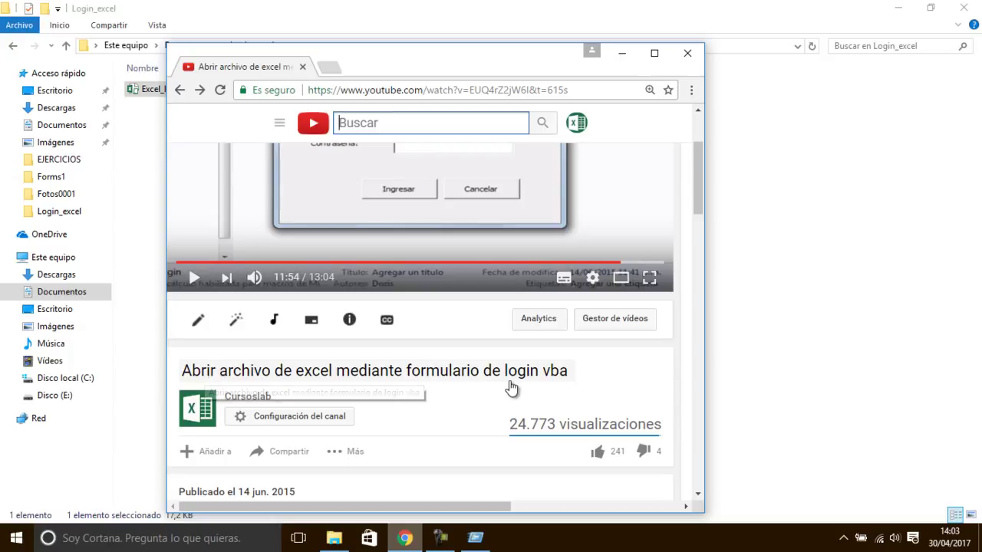
pyautogui.scroll(1, 547, 383)
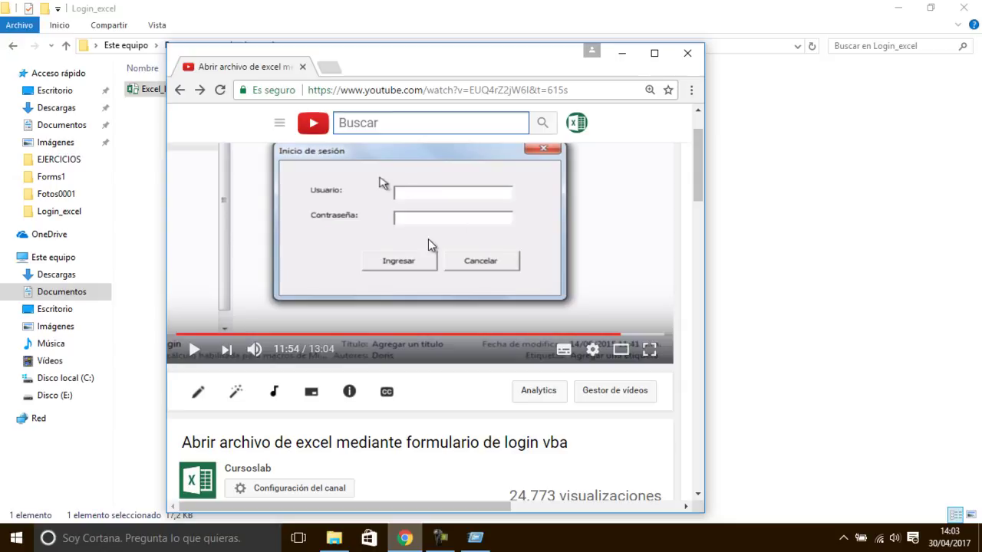
pyautogui.scroll(1, 423, 244)
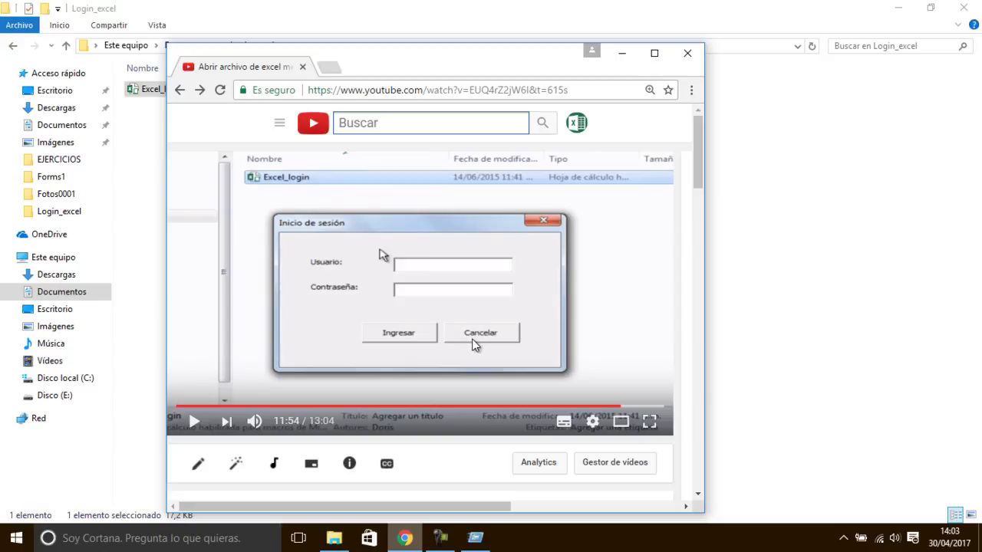
# Open the Factura and Obtener_iniciales_nombres workbooks from Documentos, then return to File Explorer
pyautogui.click(740, 272)
pyautogui.click(192, 46)
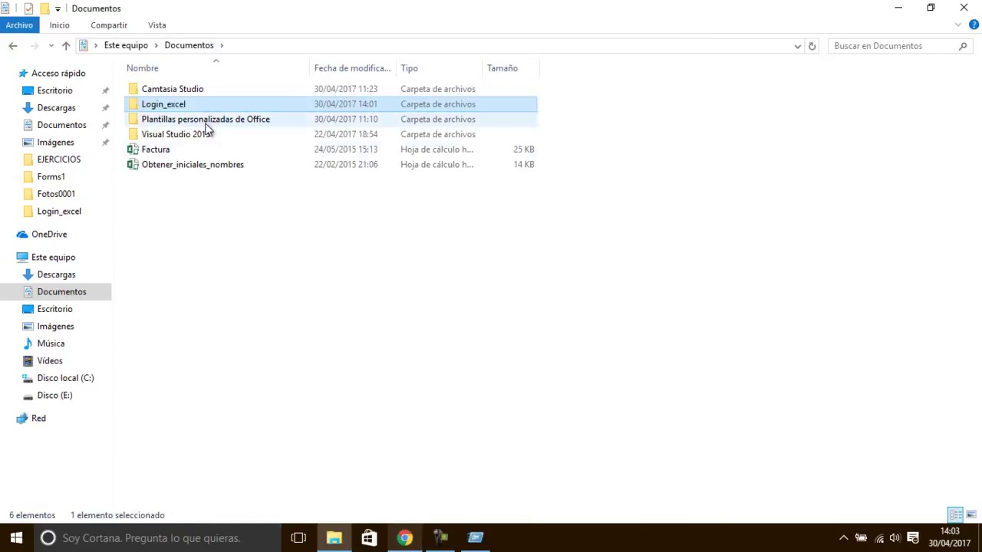
pyautogui.click(165, 151)
pyautogui.doubleClick(161, 150)
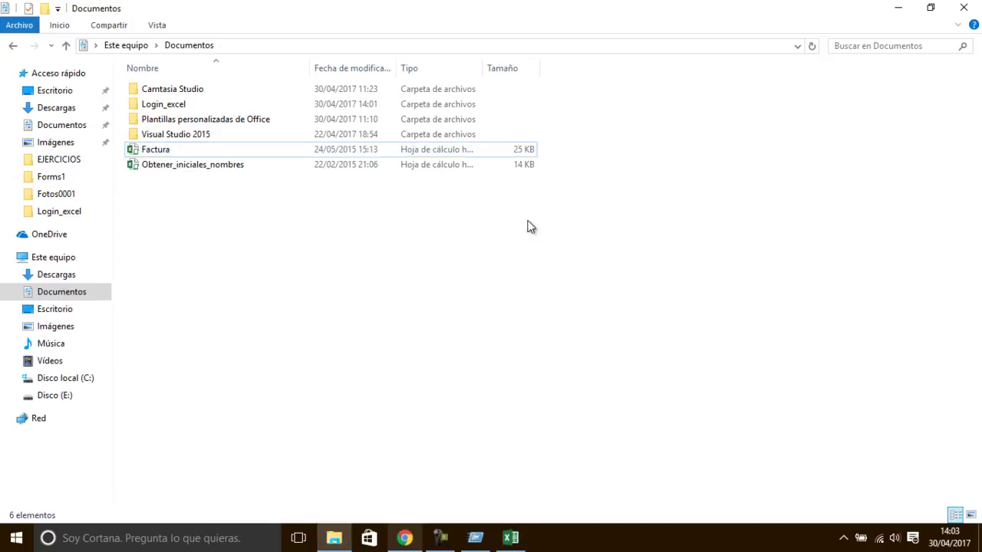
pyautogui.click(264, 162)
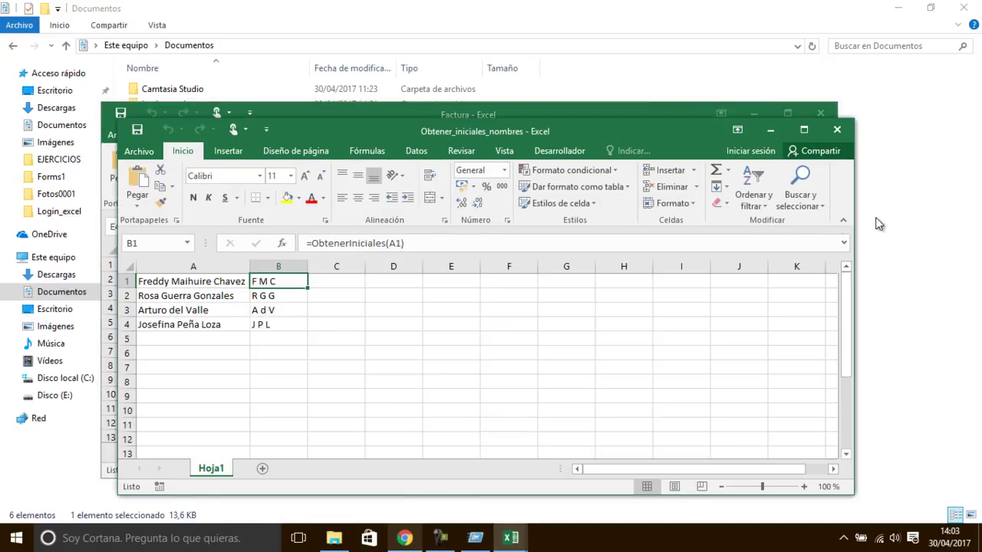
pyautogui.click(878, 223)
pyautogui.moveTo(511, 537)
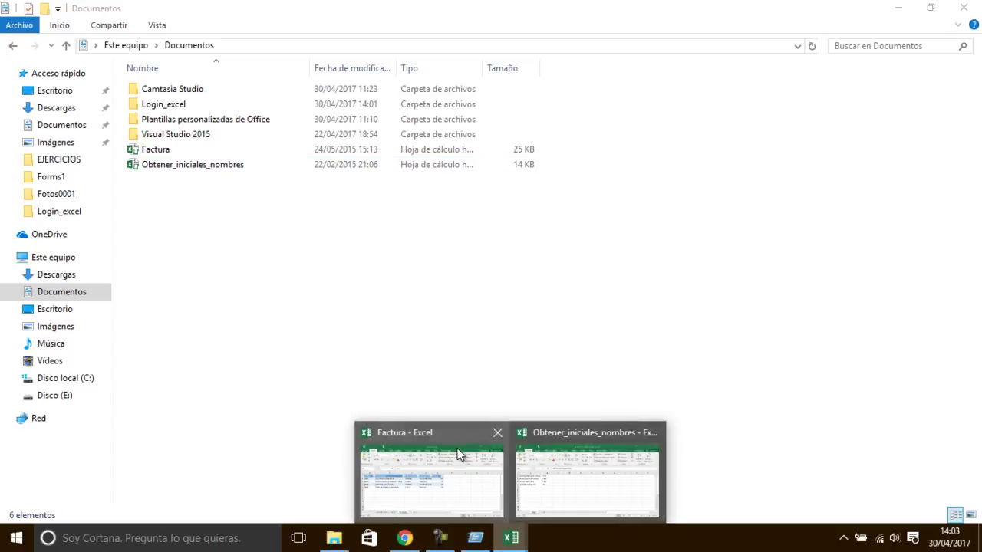
# Open Excel_login from the Login_excel folder and cancel its login form
pyautogui.doubleClick(181, 104)
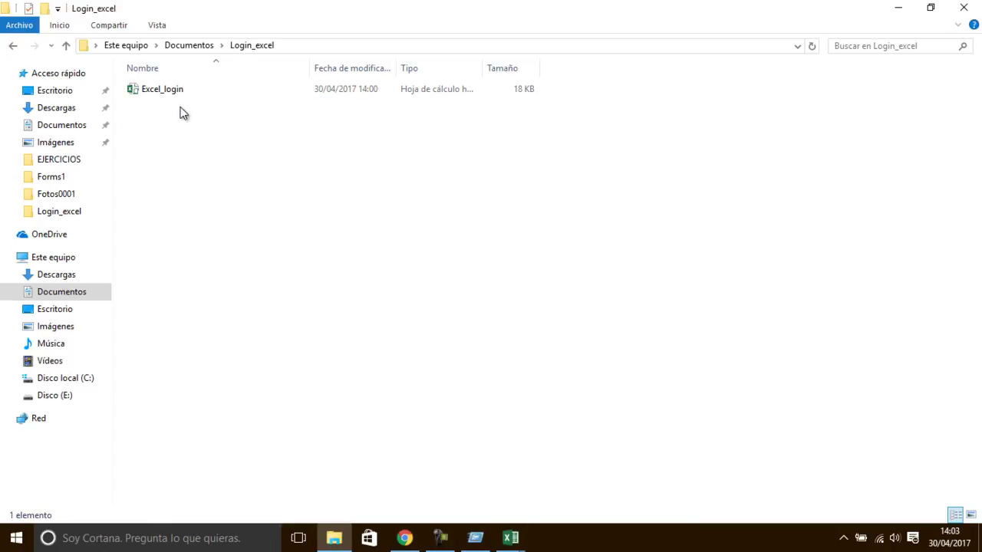
pyautogui.doubleClick(172, 94)
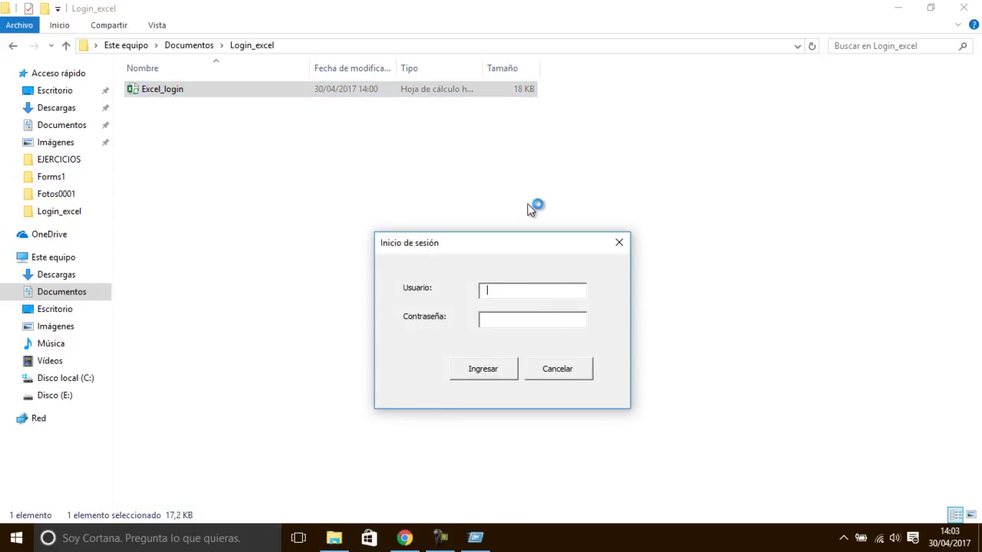
pyautogui.click(496, 321)
pyautogui.click(556, 372)
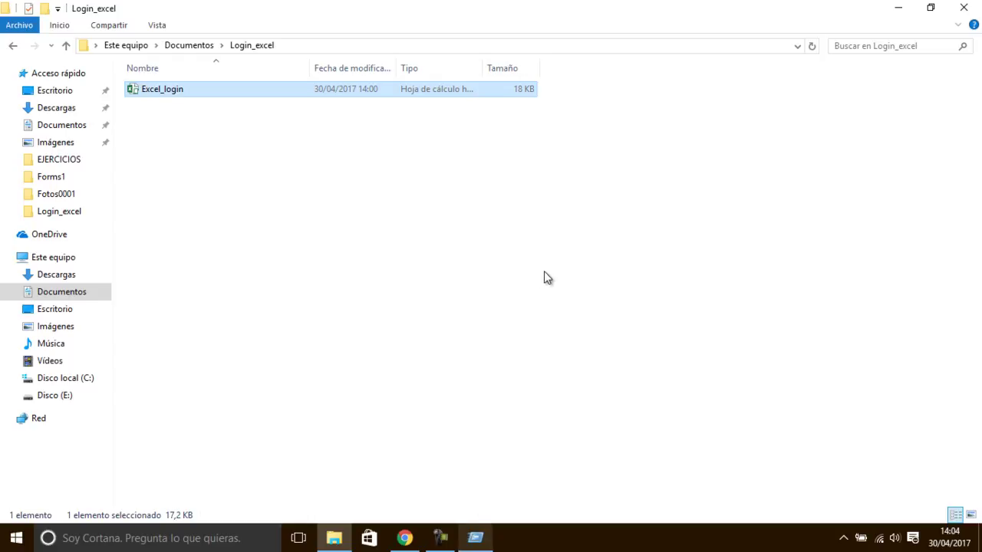
# Reopen Excel_login, log in with the user and password, and accept 'Acceso permitido'
pyautogui.doubleClick(176, 90)
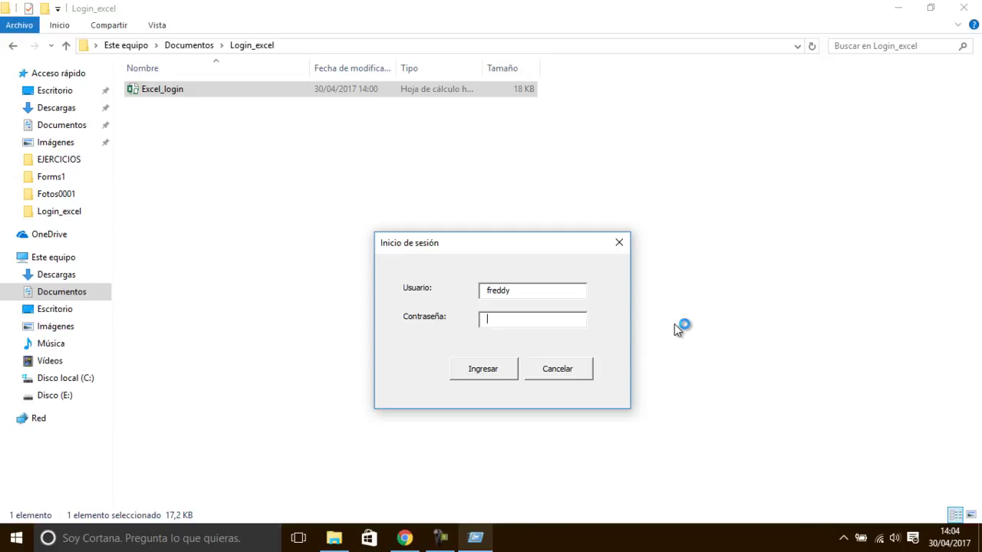
pyautogui.press('Tab')
pyautogui.click(489, 369)
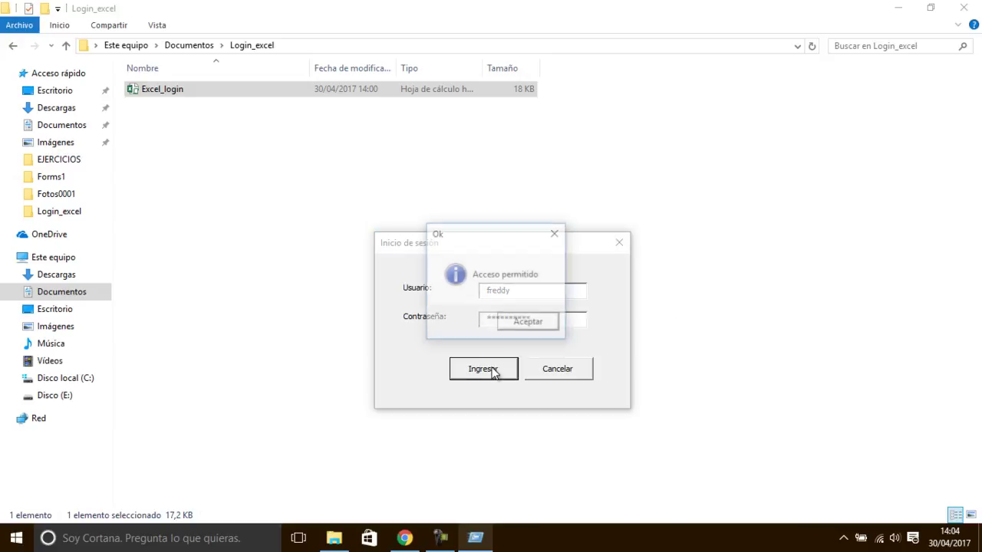
pyautogui.click(532, 325)
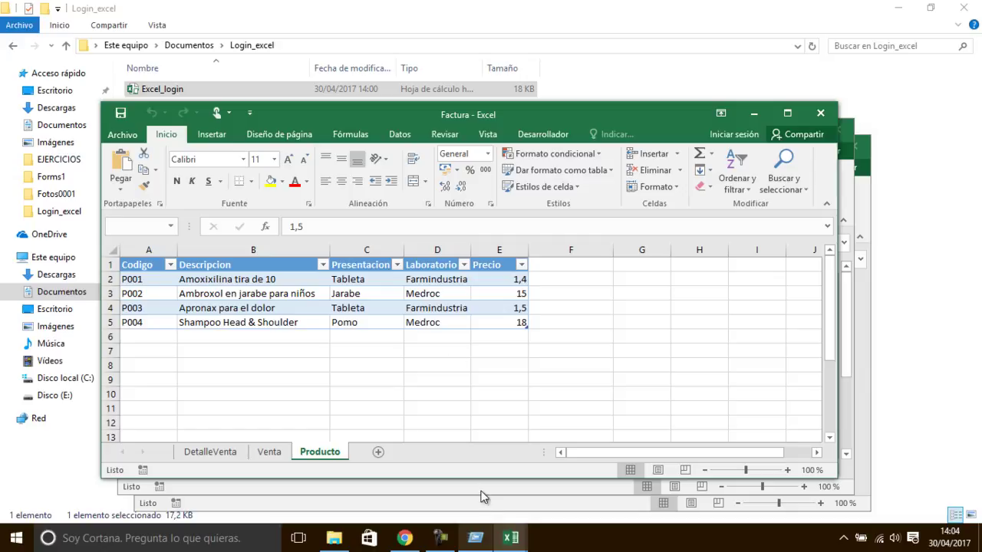
# Bring Excel_login forward and open its uf_login code in the Visual Basic editor
pyautogui.moveTo(510, 538)
pyautogui.click(334, 471)
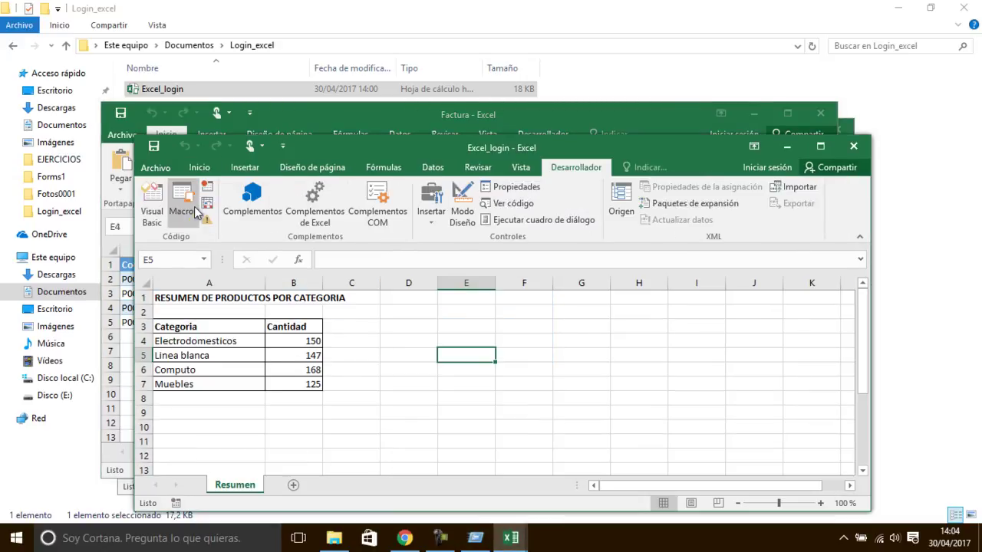
pyautogui.click(157, 198)
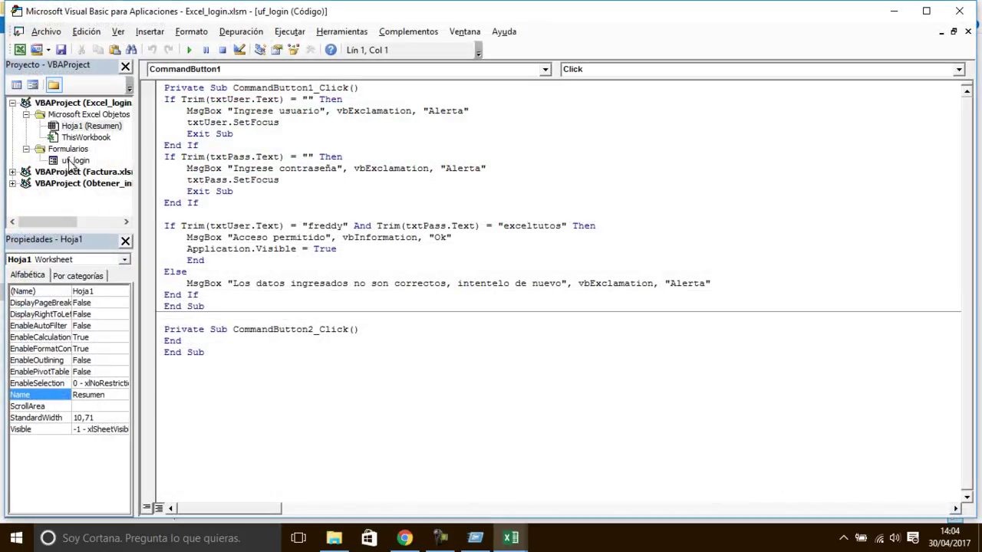
# Open the uf_login form's Cancelar button code, CommandButton2_Click
pyautogui.doubleClick(74, 160)
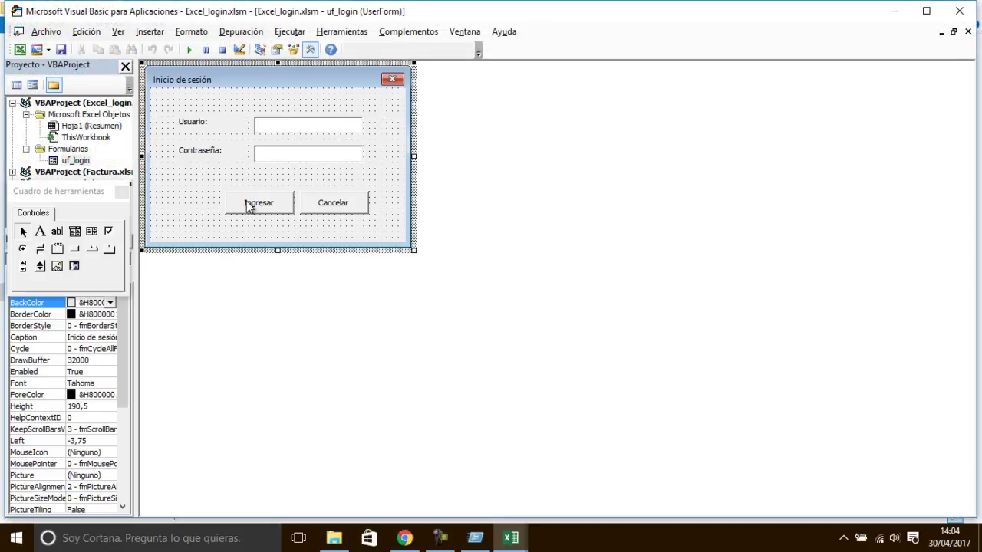
pyautogui.doubleClick(328, 207)
pyautogui.doubleClick(175, 340)
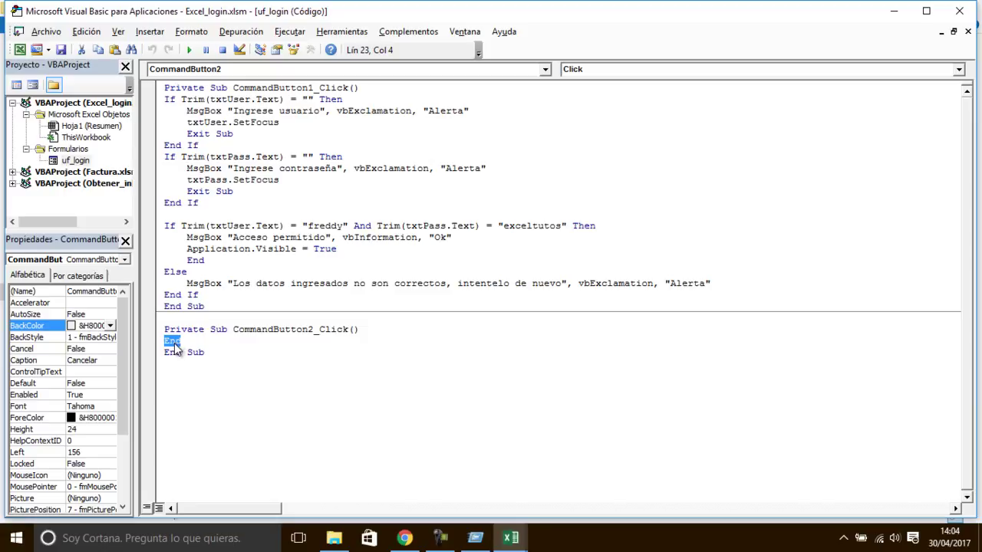
pyautogui.click(365, 330)
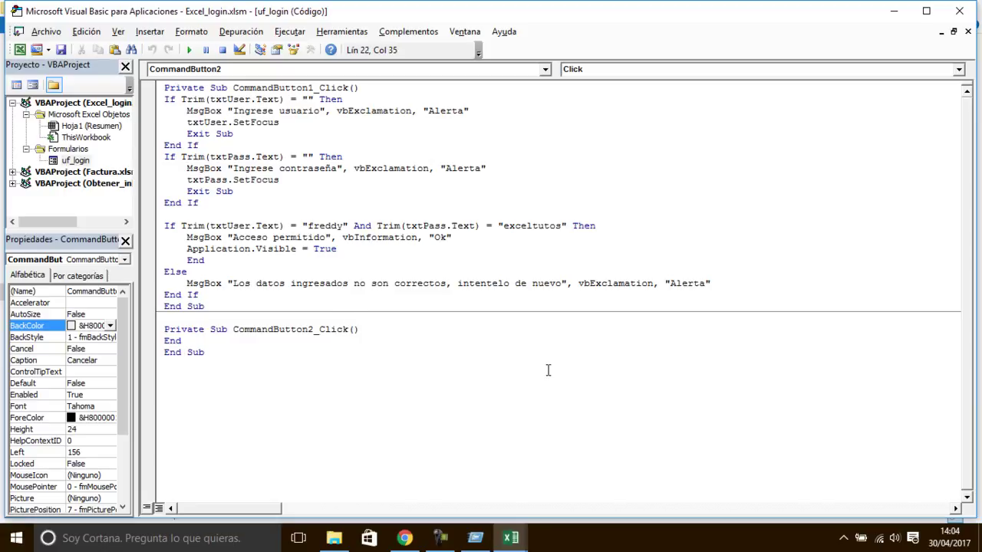
# Add the line Application.Visible = True above End in CommandButton2_Click
pyautogui.press('Return')
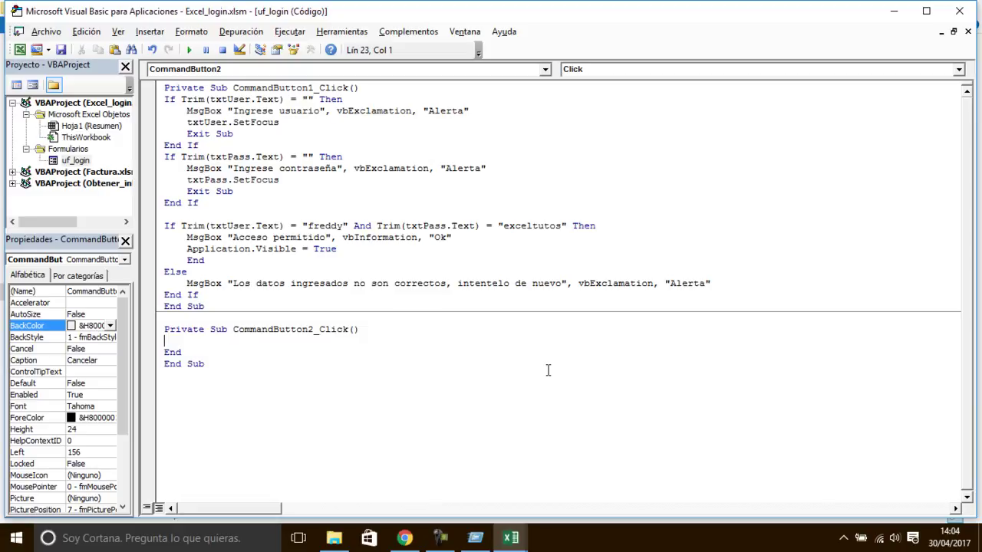
pyautogui.write('applicatio')
pyautogui.write('n.visible=true')
pyautogui.press('Down')
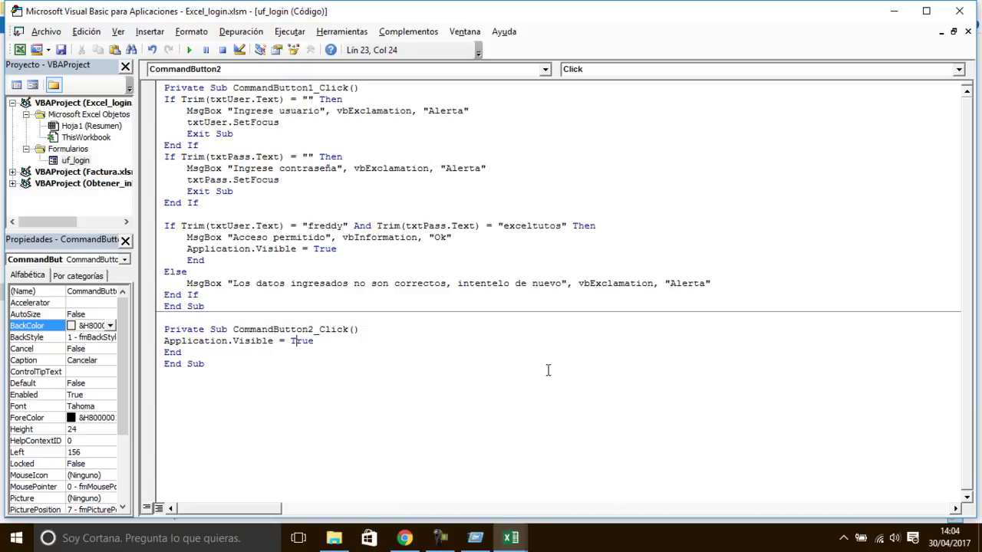
pyautogui.press('End')
pyautogui.hotkey('shift', 'Home')
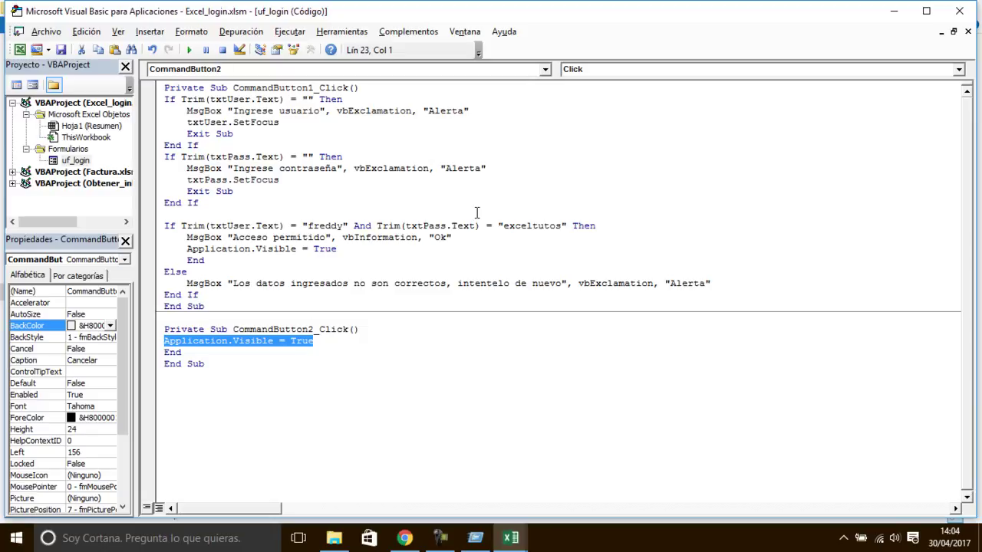
pyautogui.press('End')
pyautogui.press('Return')
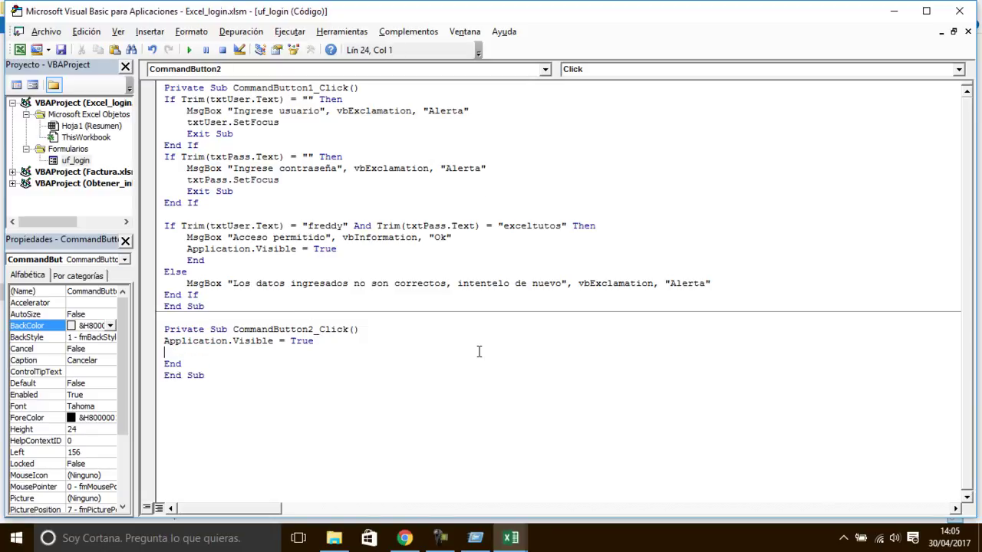
pyautogui.click(20, 50)
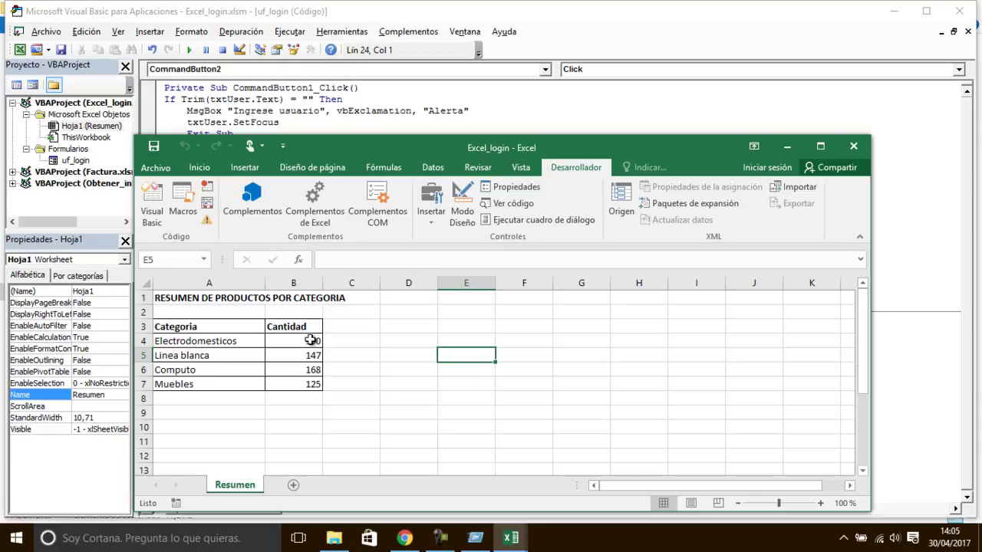
# Check the Resumen quantities in B4 (150) and B6, then minimize Excel_login to return to the code
pyautogui.click(285, 342)
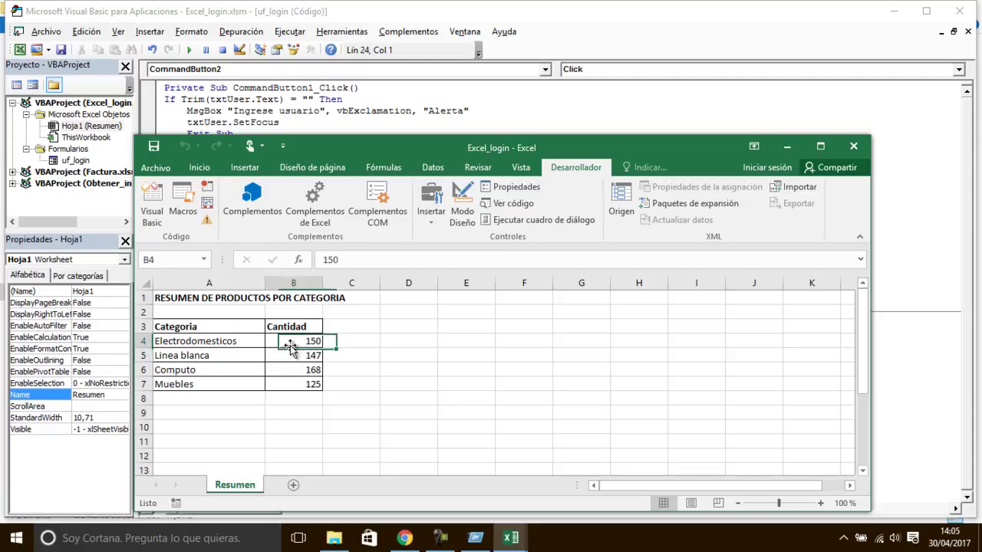
pyautogui.click(230, 370)
pyautogui.click(310, 369)
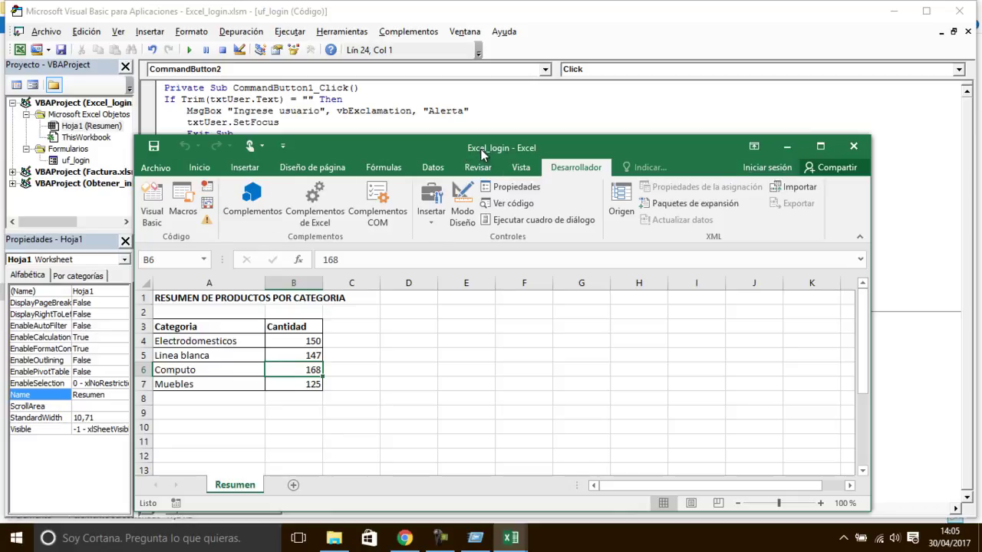
pyautogui.click(790, 147)
pyautogui.click(428, 194)
pyautogui.click(183, 350)
# Add ThisWorkbook.Close Savechanges:=False below Application.Visible = True in CommandButton2_Click
pyautogui.write('thos')
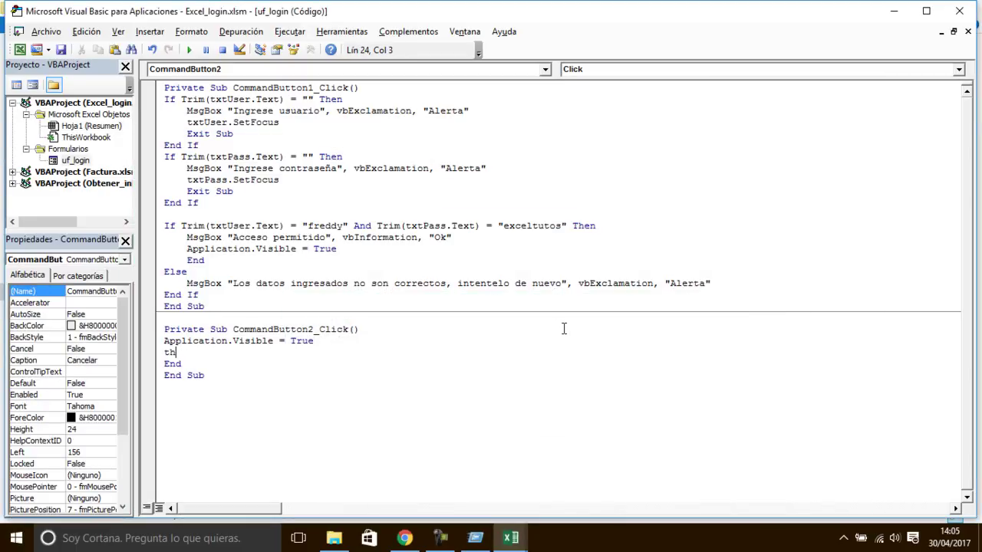
pyautogui.press('BackSpace')
pyautogui.press('BackSpace')
pyautogui.write('orkbp')
pyautogui.write('.')
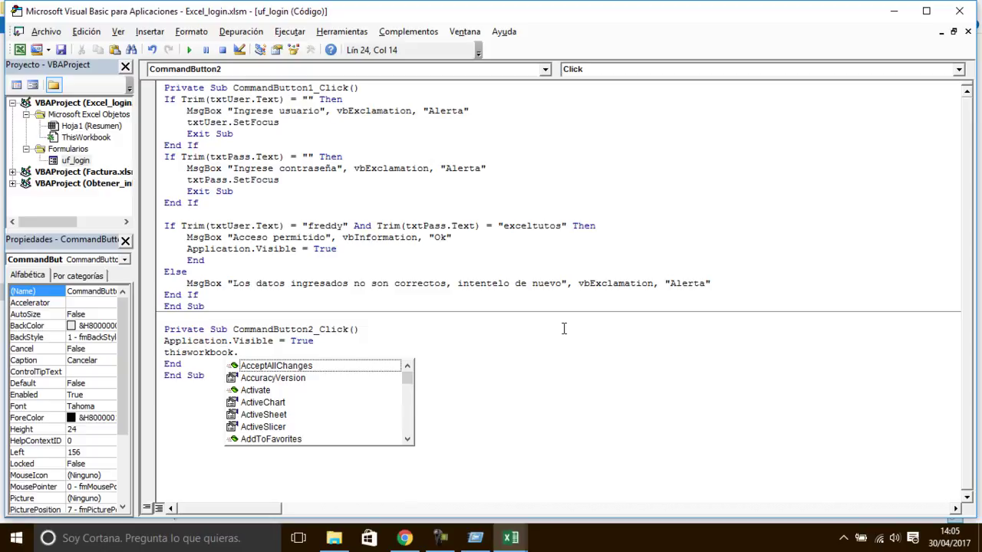
pyautogui.write('c')
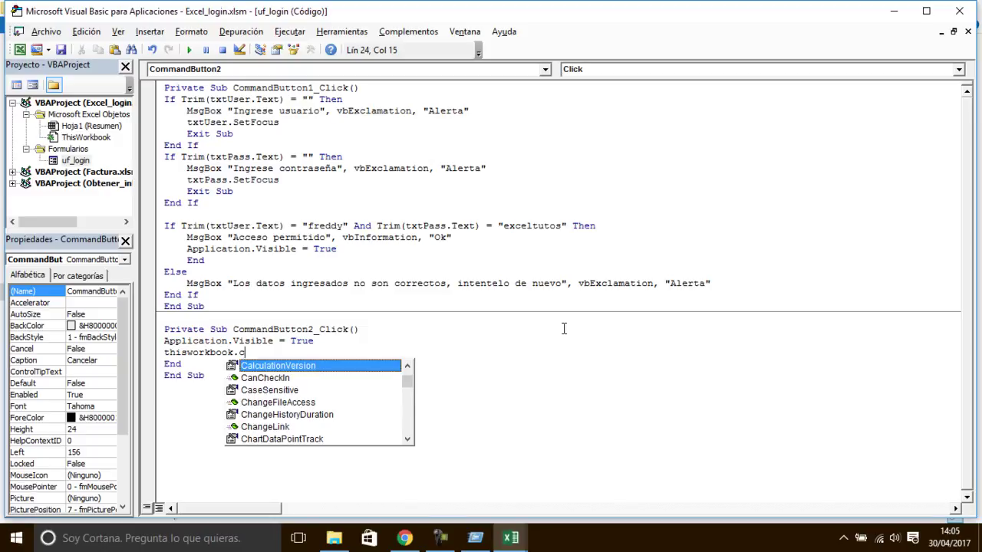
pyautogui.write('lose ')
pyautogui.write('av')
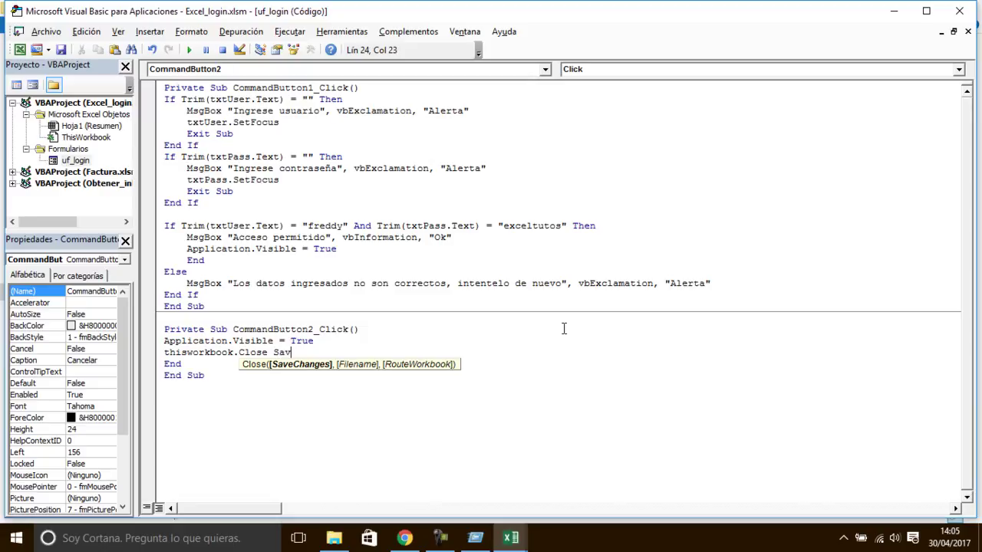
pyautogui.write('changes')
pyautogui.write('false')
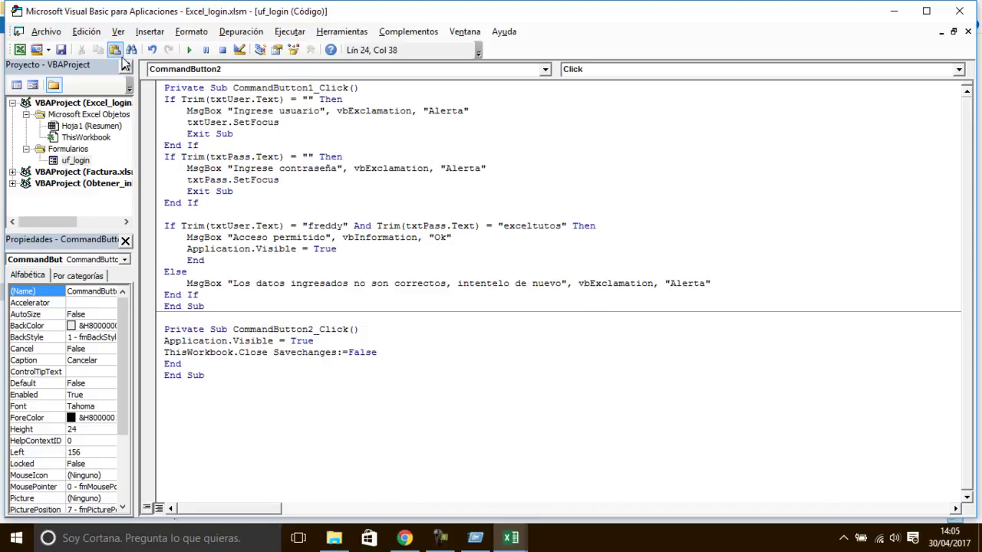
# Review the finished Cancelar button code in uf_login, then close the VBA editor
pyautogui.doubleClick(82, 161)
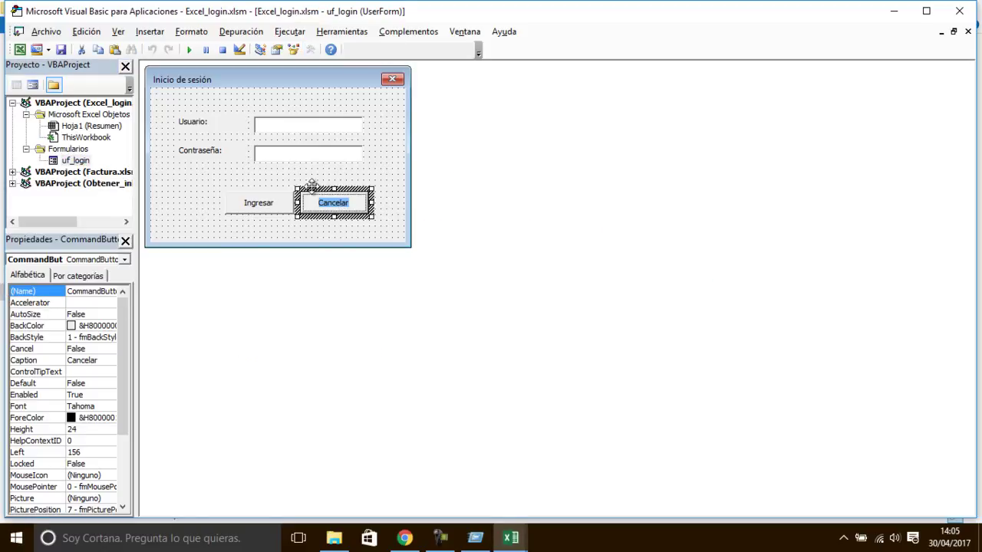
pyautogui.doubleClick(336, 203)
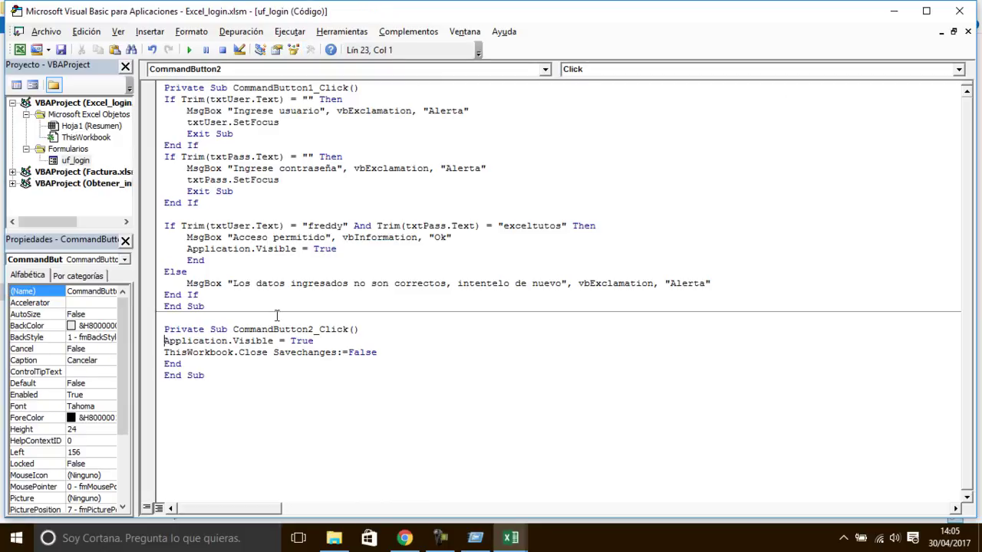
pyautogui.doubleClick(210, 342)
pyautogui.moveTo(315, 340); pyautogui.dragTo(162, 340)
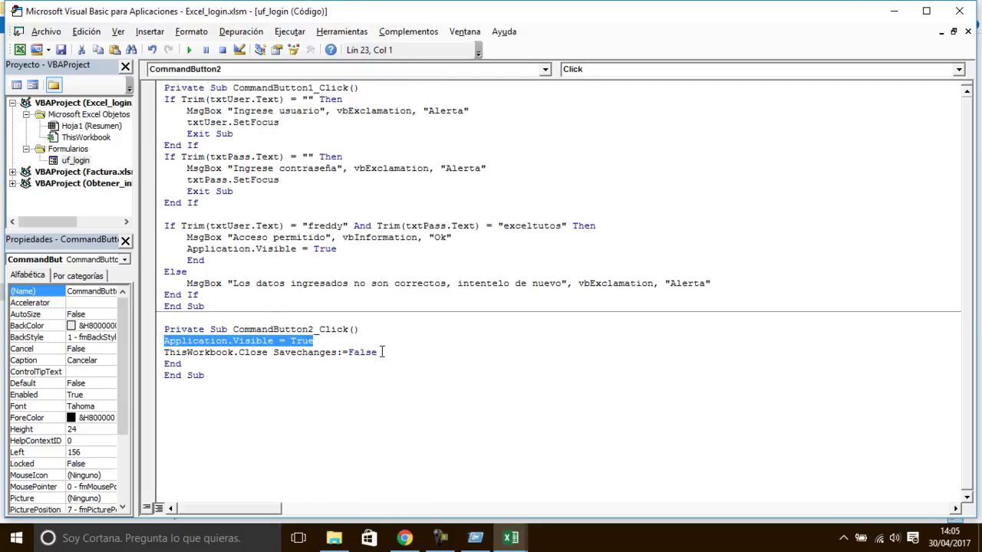
pyautogui.moveTo(382, 351); pyautogui.dragTo(163, 353)
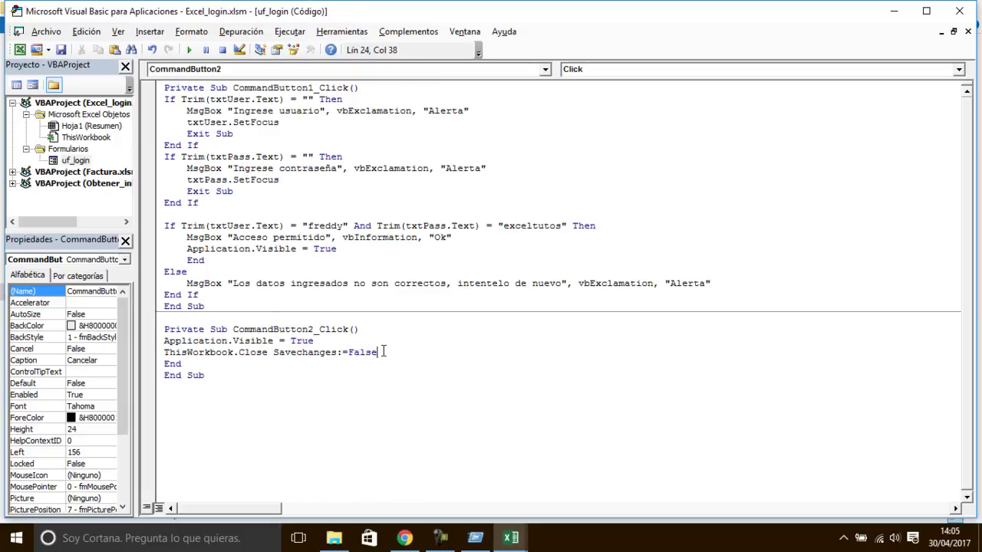
pyautogui.doubleClick(166, 364)
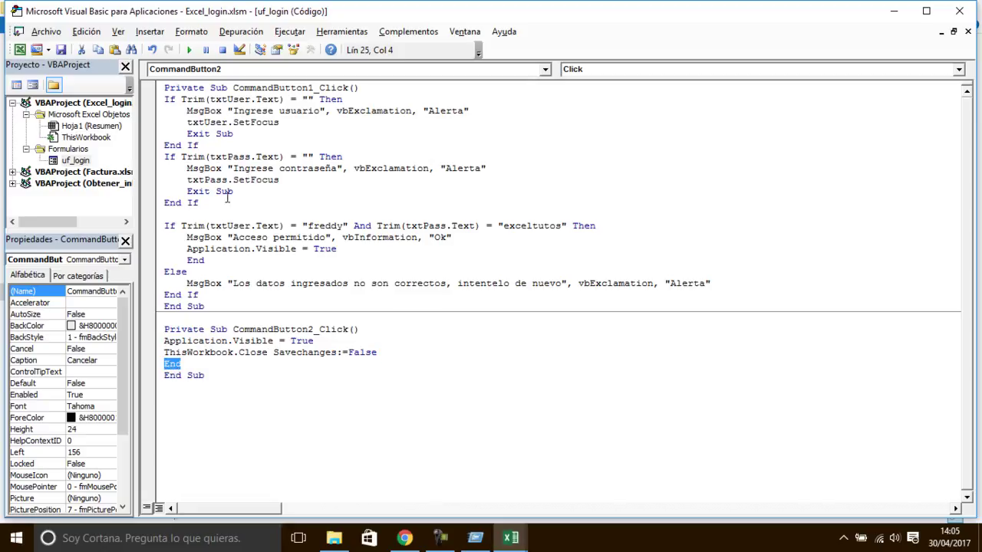
pyautogui.click(958, 11)
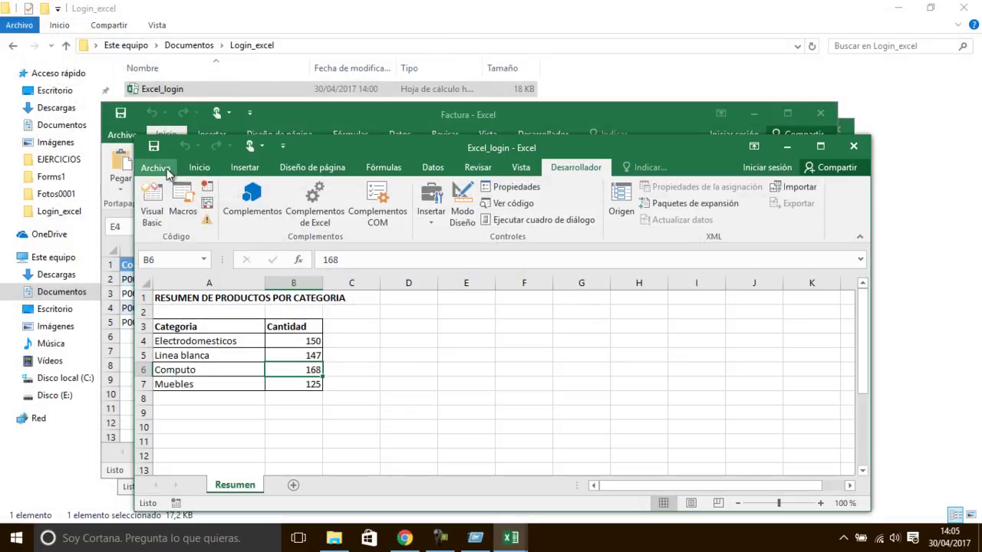
# Close Excel_login, open Factura and Obtener_iniciales_nombres from Documentos, then enter the Login_excel folder
pyautogui.click(853, 148)
pyautogui.click(189, 46)
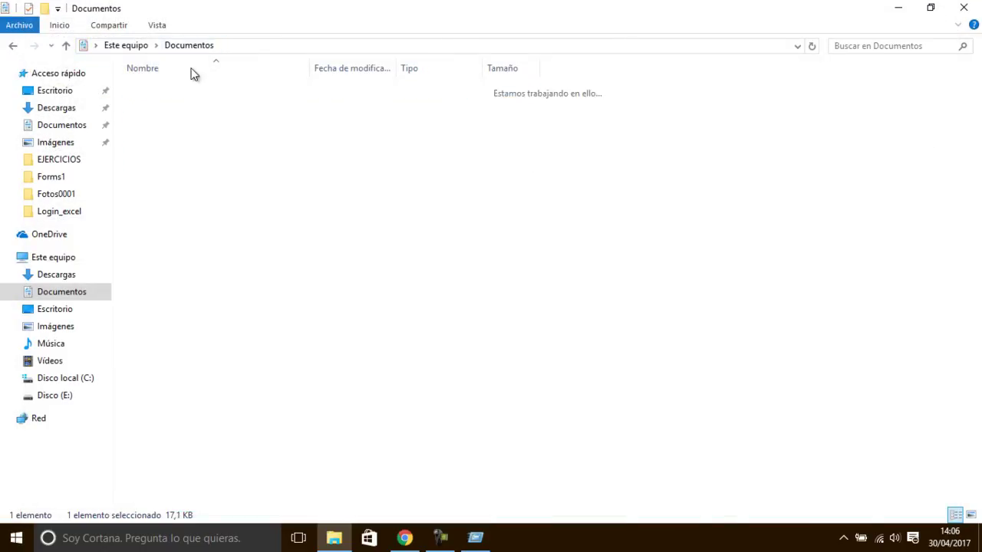
pyautogui.doubleClick(171, 151)
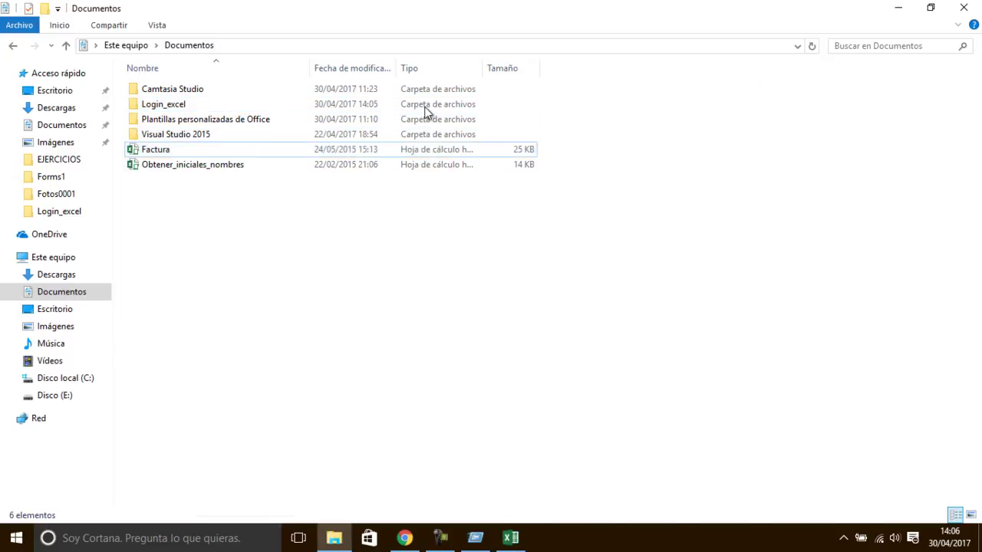
pyautogui.doubleClick(153, 165)
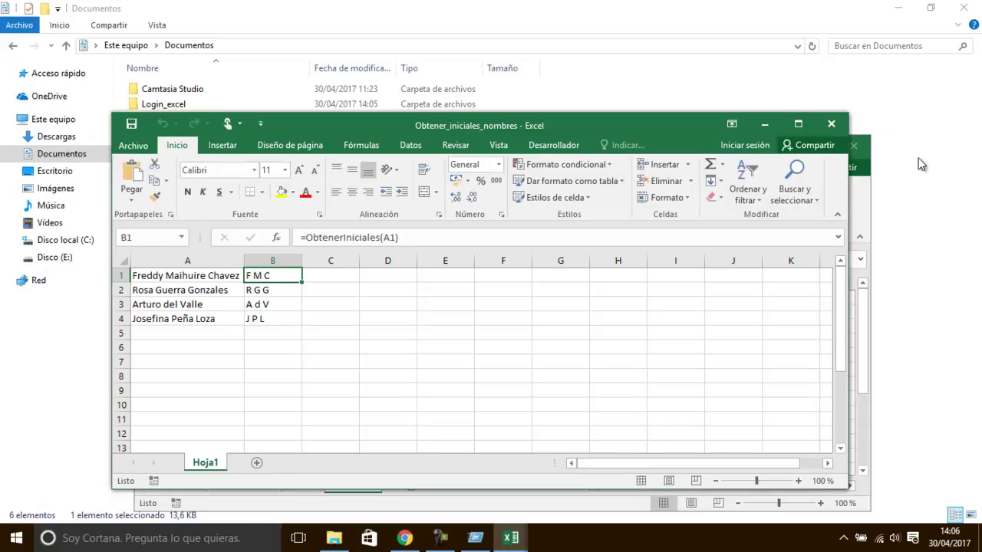
pyautogui.click(764, 123)
pyautogui.doubleClick(175, 104)
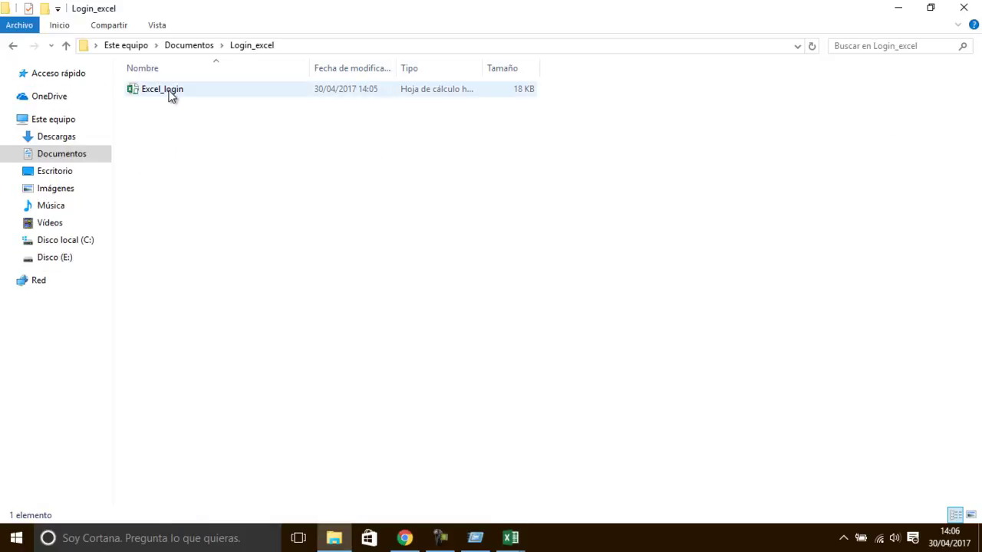
pyautogui.doubleClick(170, 92)
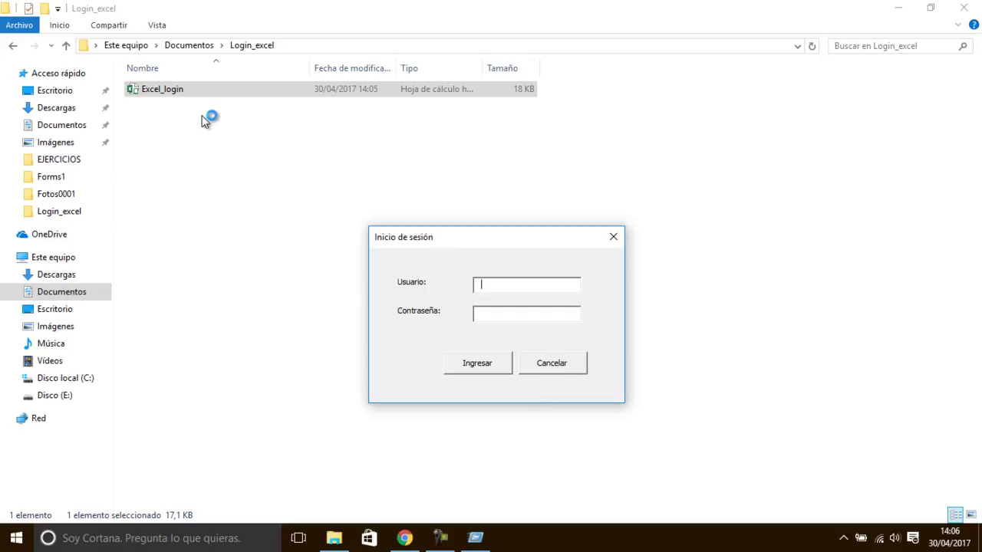
pyautogui.click(553, 365)
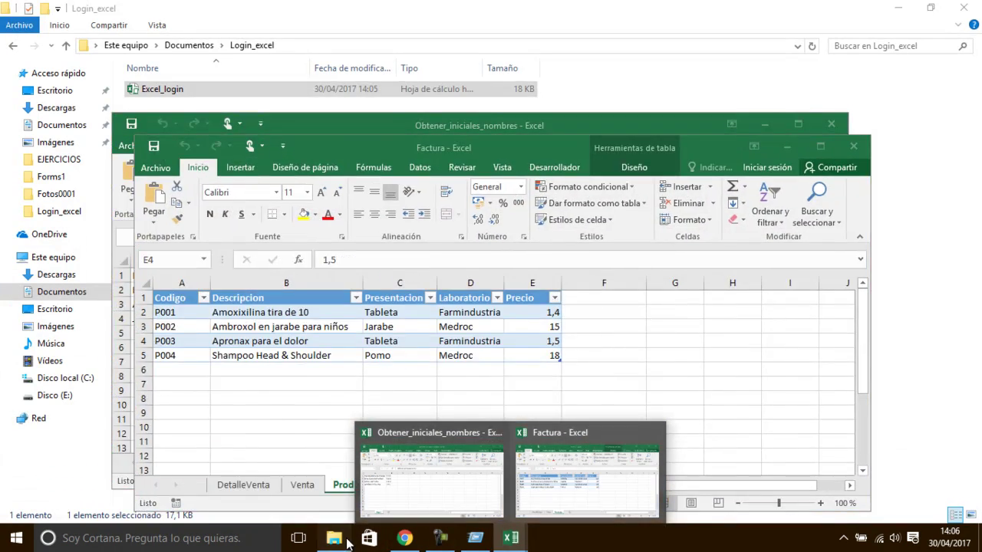
pyautogui.click(333, 537)
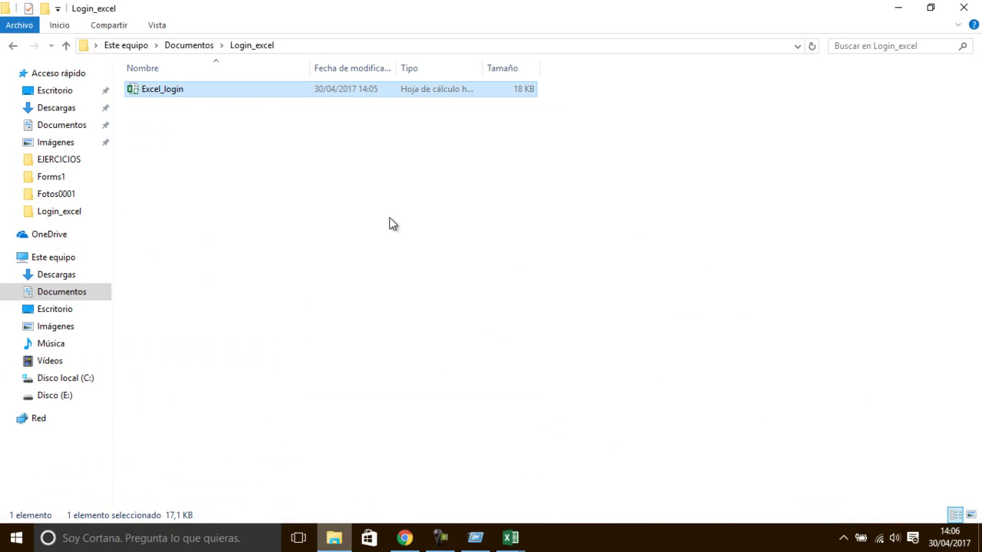
pyautogui.click(393, 182)
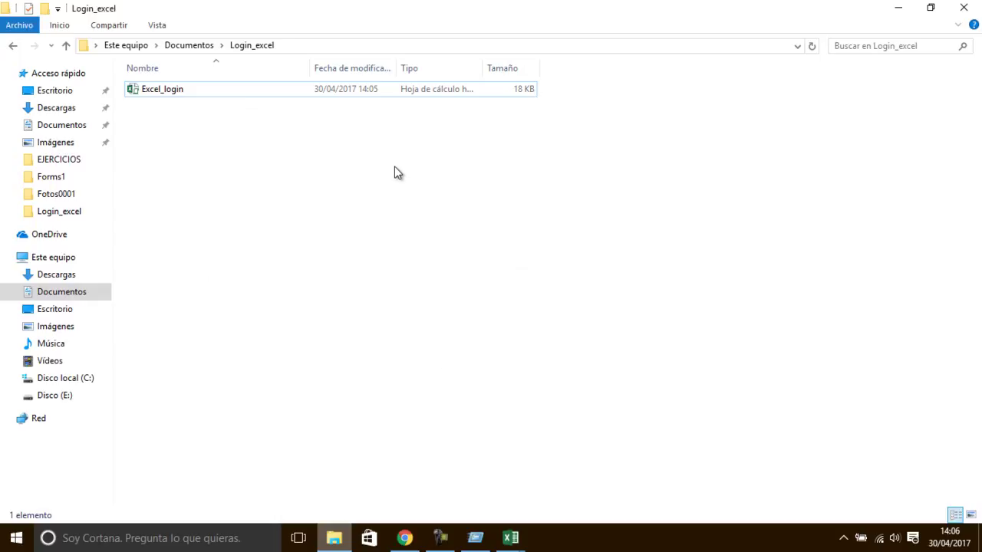